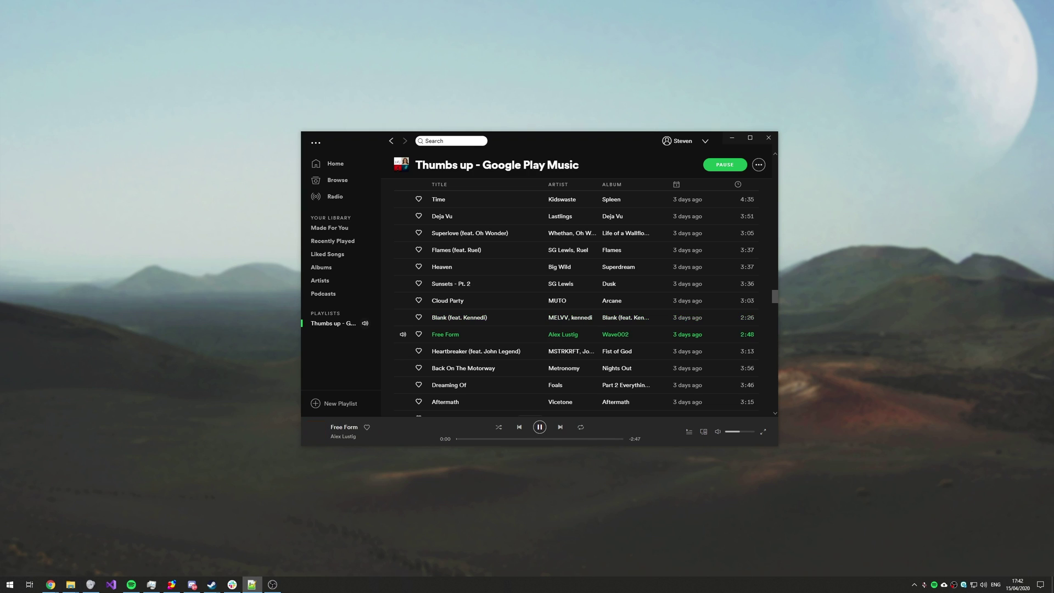
# Bring Chrome's new tab page in front of Spotify, which keeps playing Thumbs up
pyautogui.hotkey('alt', 'Tab')
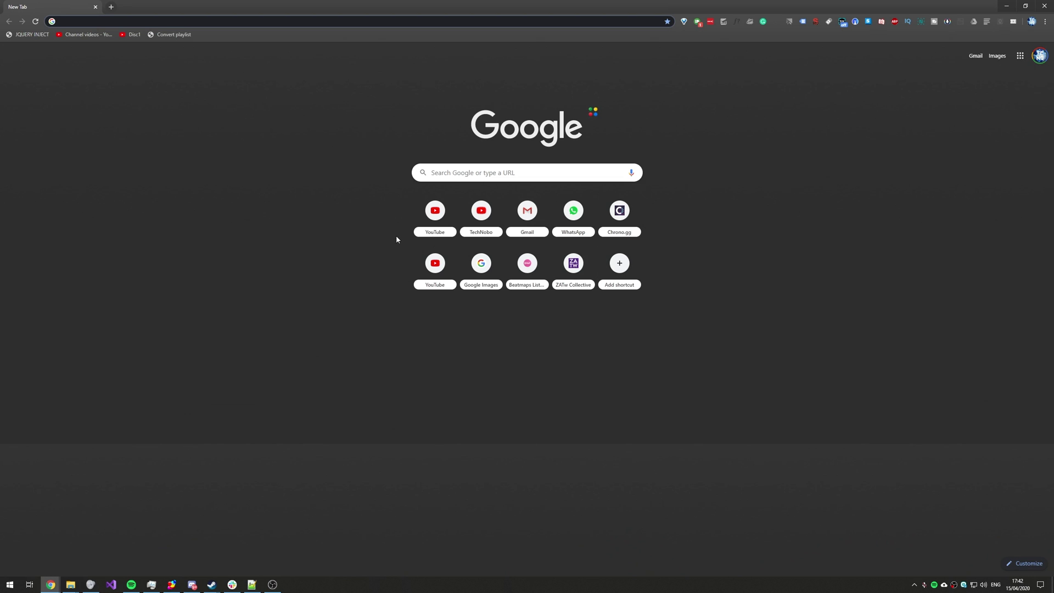
# Remove the Google Play Music app from Chrome's Extensions page and confirm
pyautogui.click(1045, 22)
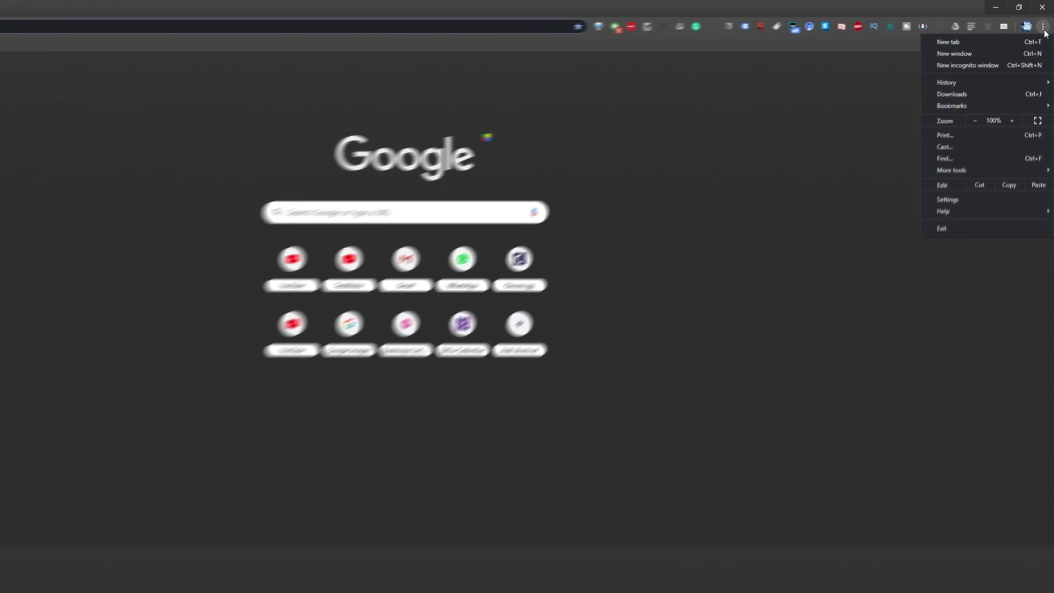
pyautogui.moveTo(929, 208)
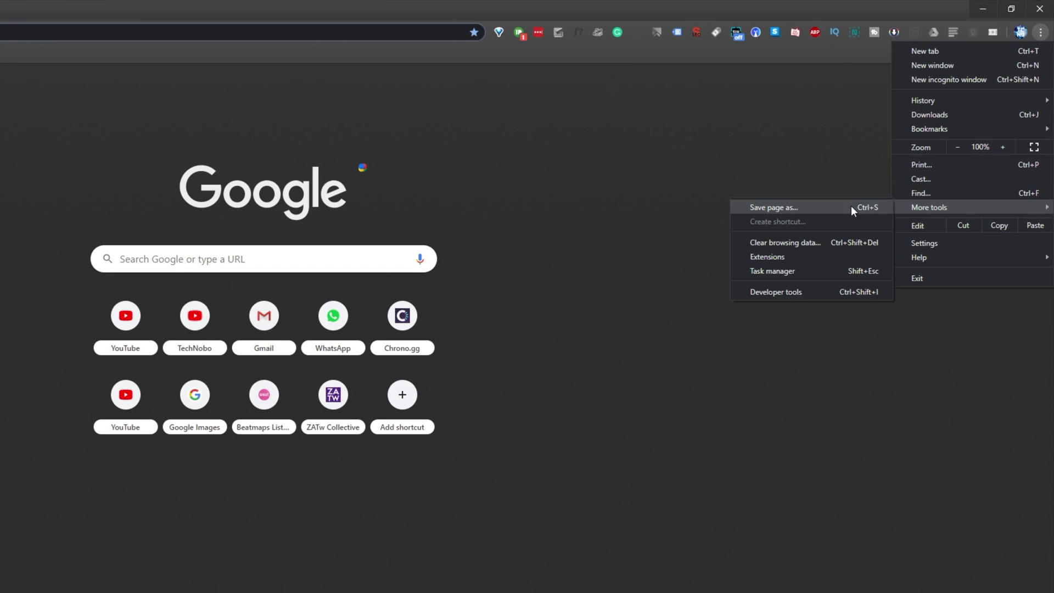
pyautogui.click(803, 254)
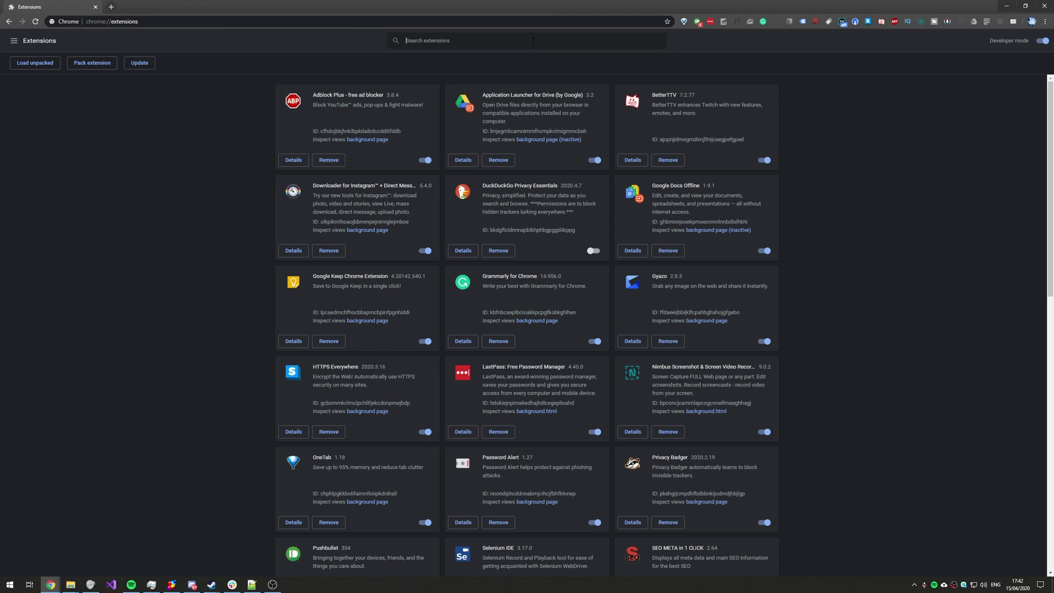
pyautogui.write('play')
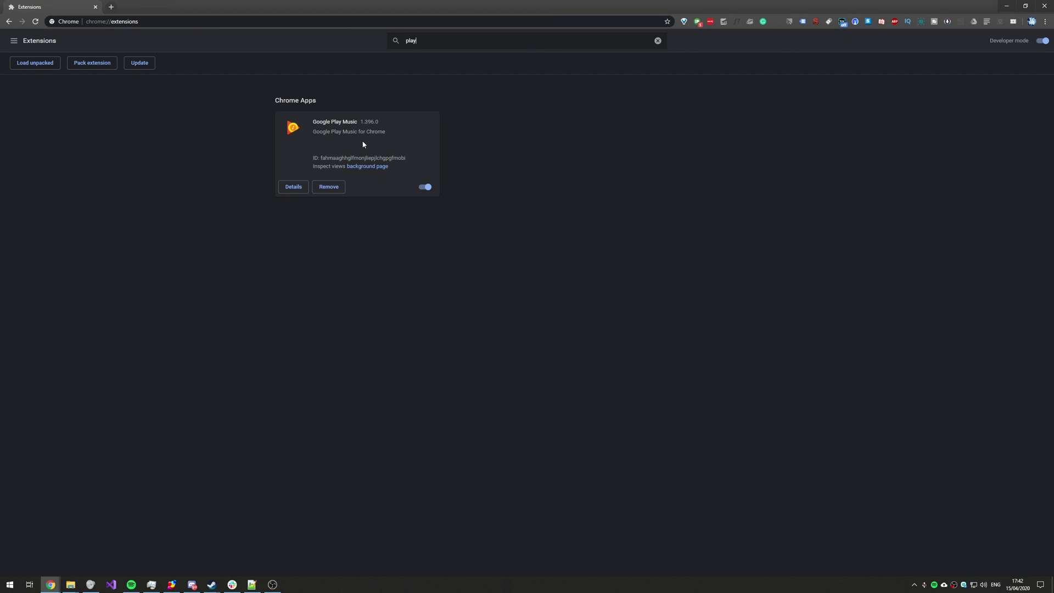
pyautogui.click(329, 187)
pyautogui.click(564, 76)
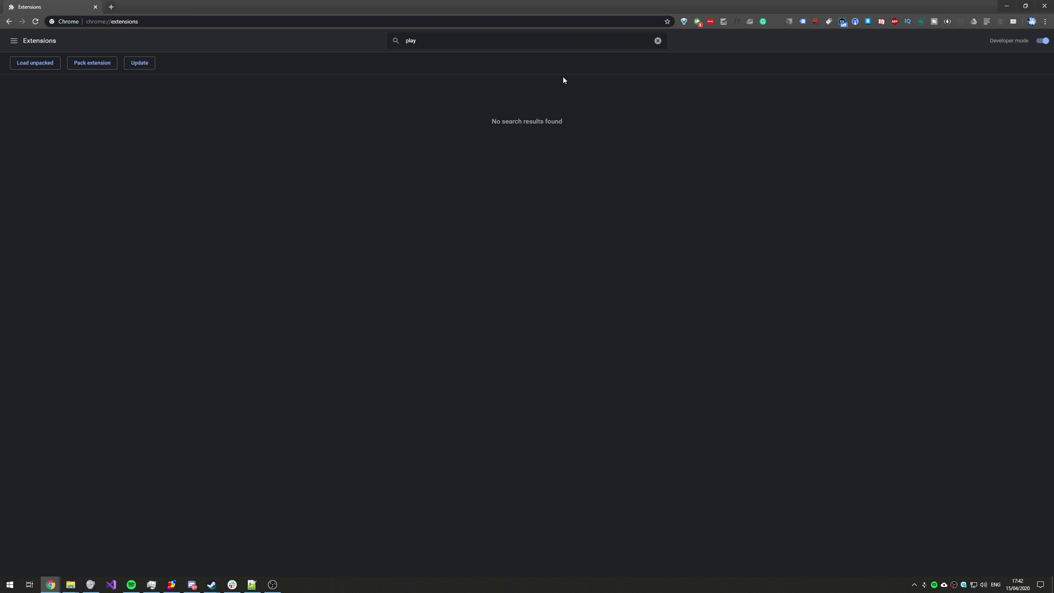
# Close Chrome and test pause, next and previous track controls on Free Form in Spotify
pyautogui.click(1042, 5)
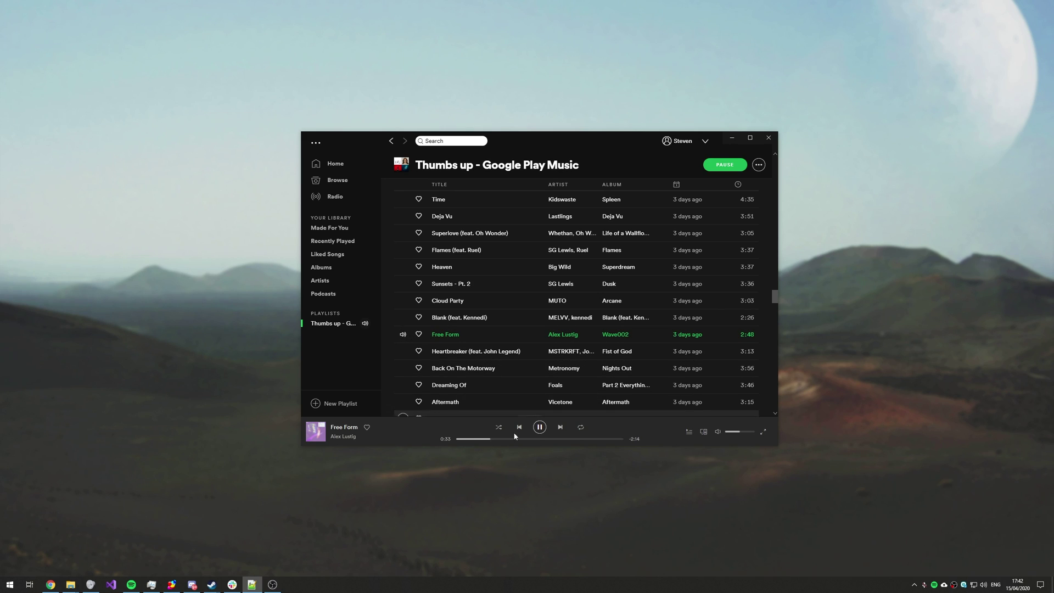
pyautogui.click(625, 142)
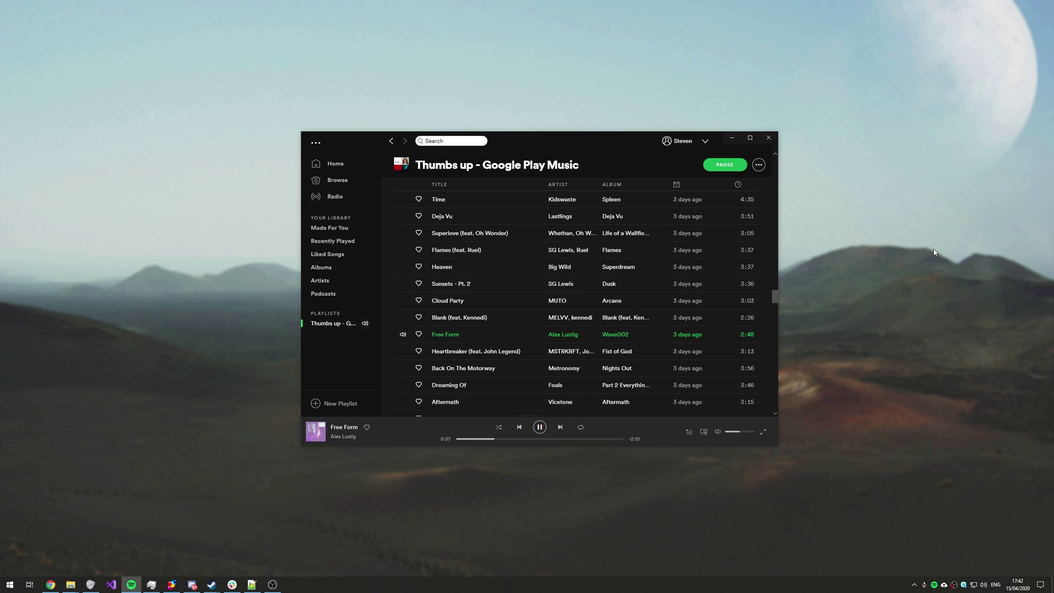
pyautogui.press('space')
pyautogui.press('space')
pyautogui.hotkey('ctrl', 'Right')
pyautogui.hotkey('ctrl', 'Right')
pyautogui.hotkey('ctrl', 'Left')
pyautogui.hotkey('ctrl', 'Left')
# Cycle through the open windows to reach the screen recording software
pyautogui.hotkey('alt', 'Tab')
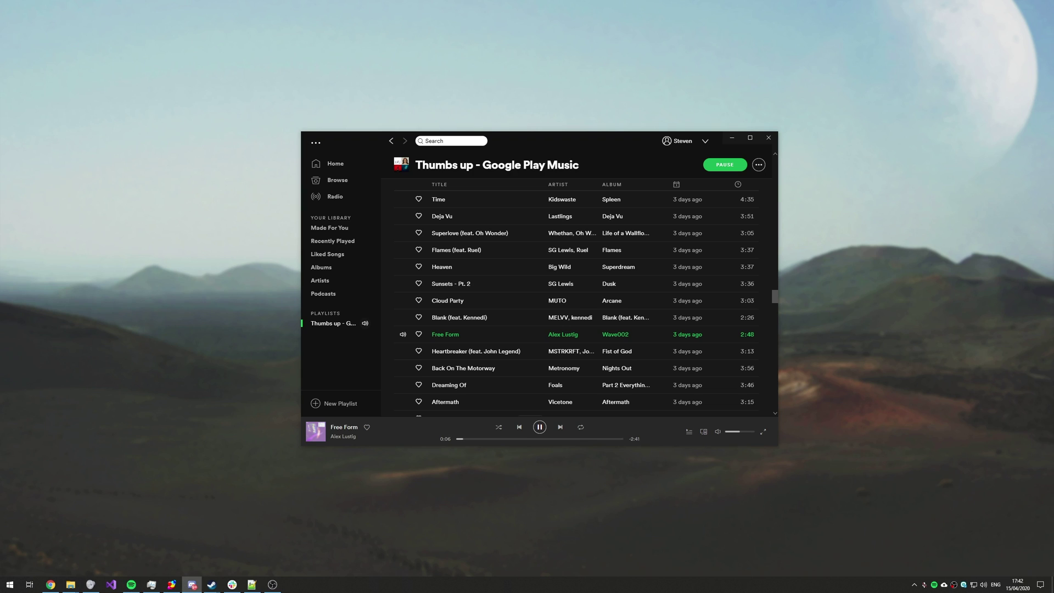
pyautogui.hotkey('alt', 'Tab')
pyautogui.hotkey('alt', 'Tab')
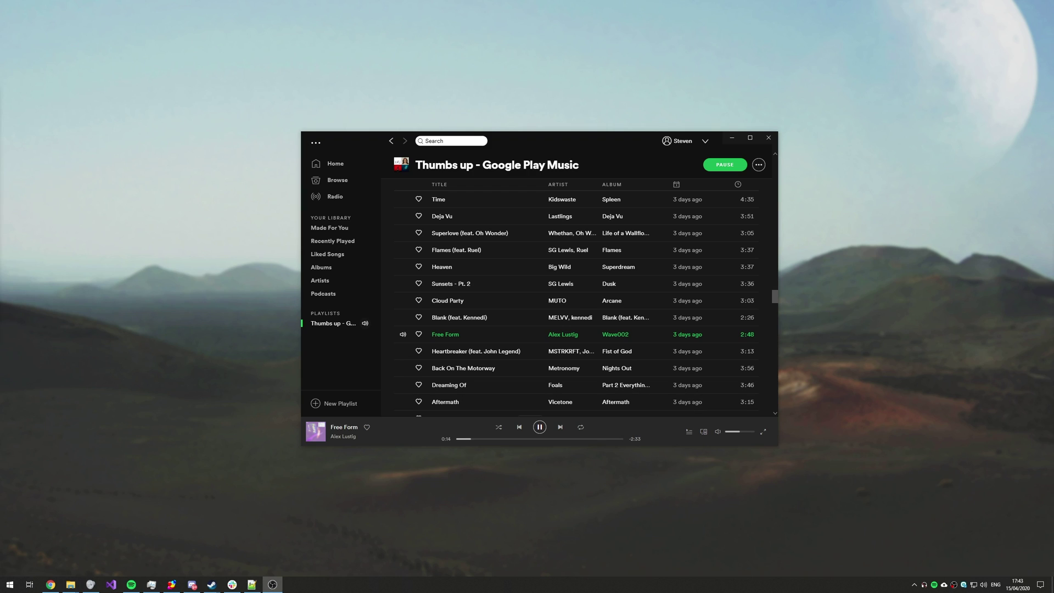
# Launch System Configuration (msconfig) from the Run prompt
pyautogui.hotkey('alt', 'Tab')
pyautogui.press('super+r')
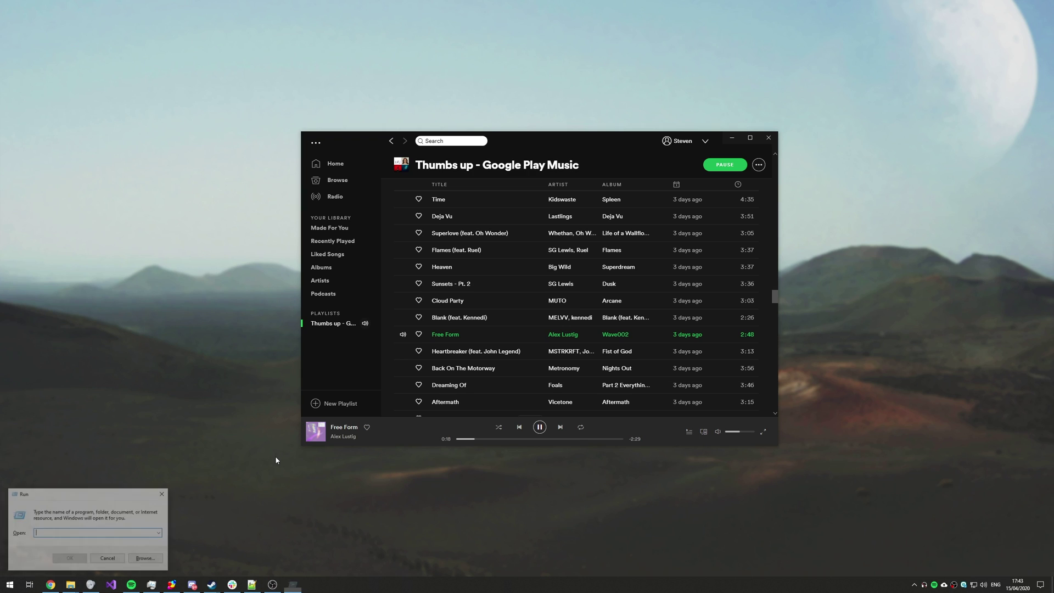
pyautogui.write('regedit')
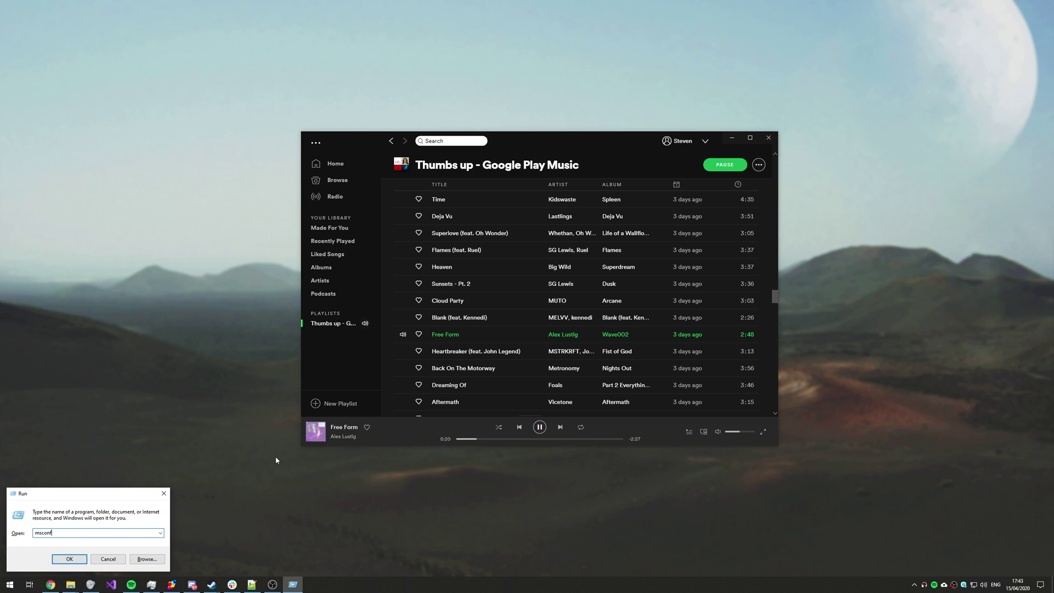
pyautogui.press('Return')
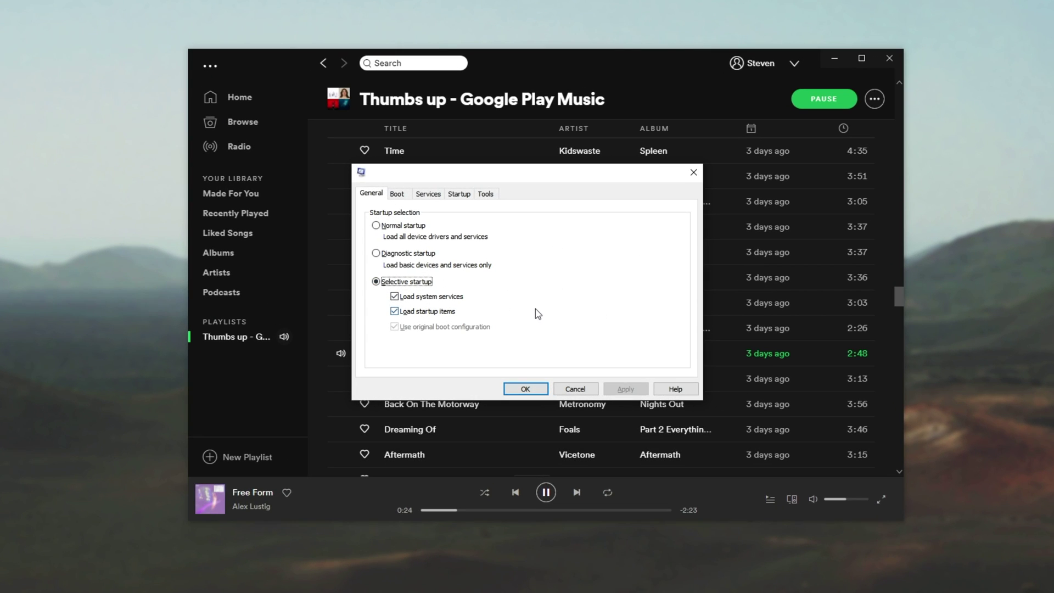
# Disable Windows Media Player Network Sharing Service under Services, sorted by name, and apply
pyautogui.click(431, 197)
pyautogui.click(437, 214)
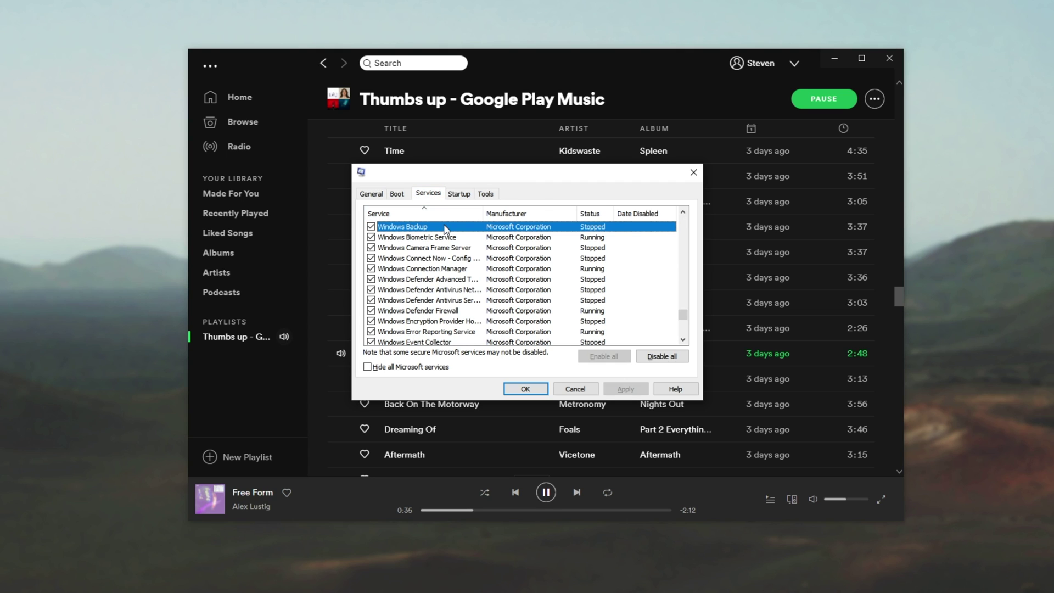
pyautogui.scroll(-1, 445, 234)
pyautogui.scroll(-2, 443, 272)
pyautogui.scroll(-1, 444, 301)
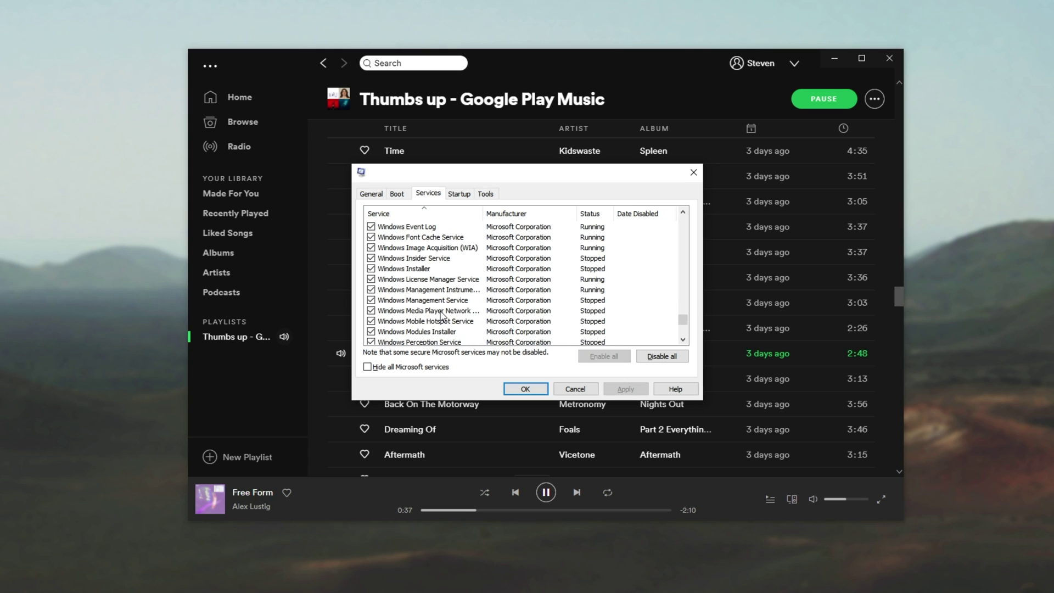
pyautogui.click(442, 312)
pyautogui.moveTo(483, 214); pyautogui.dragTo(539, 224)
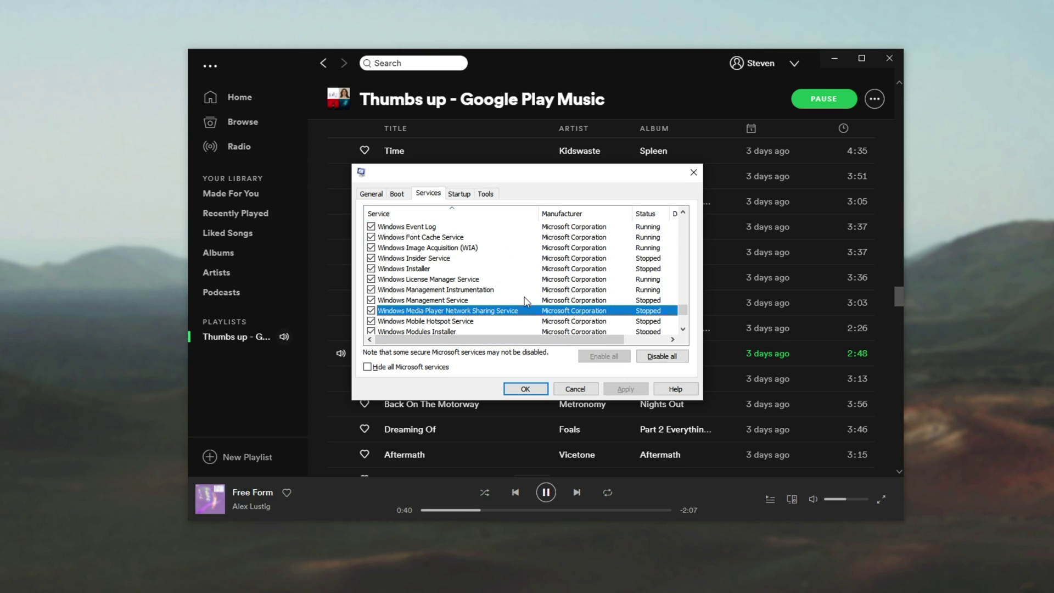
pyautogui.click(374, 311)
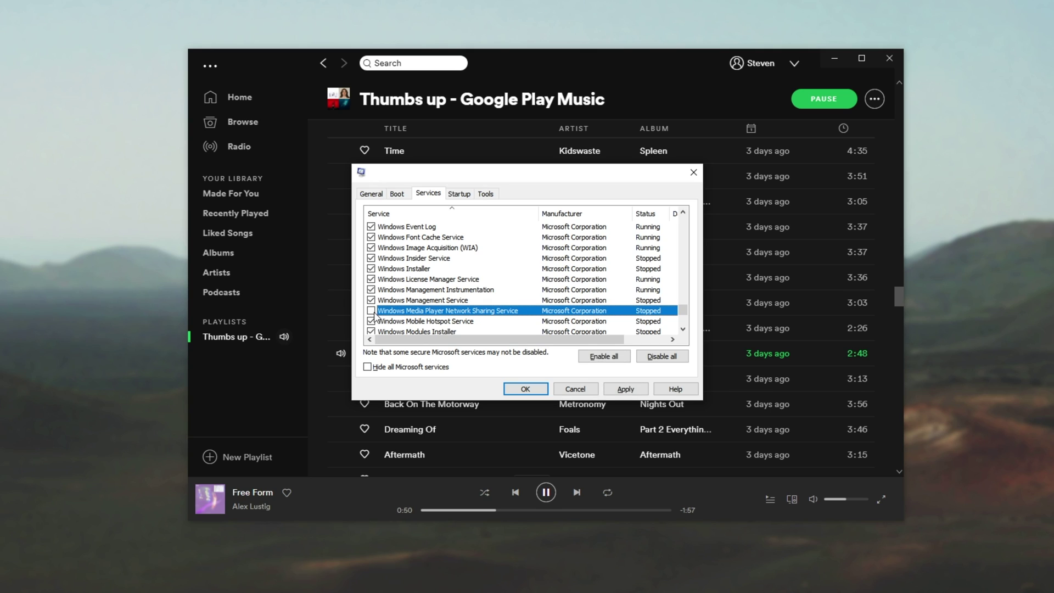
pyautogui.click(625, 390)
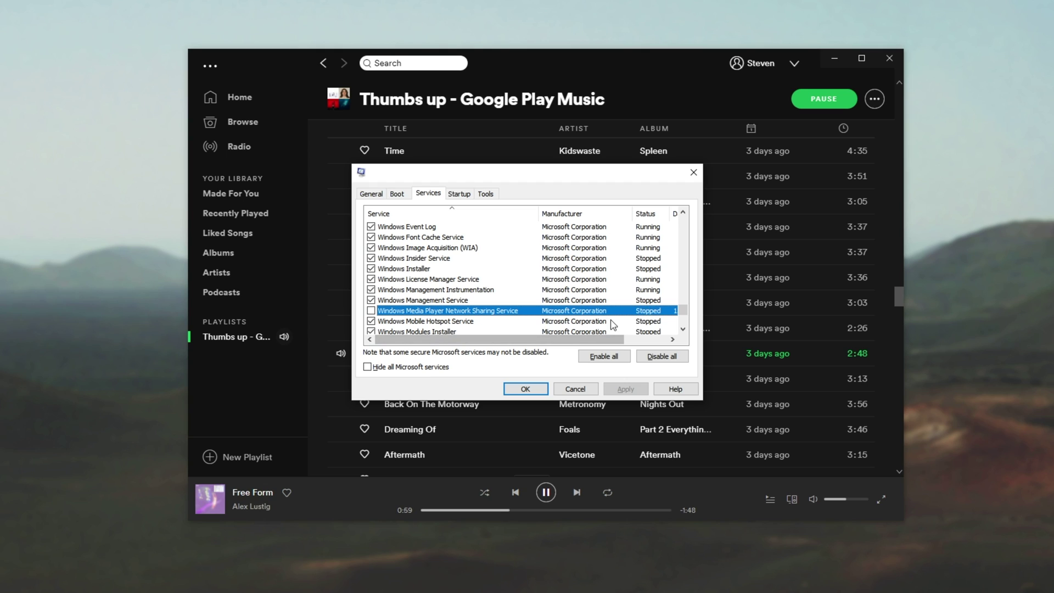
# Close System Configuration and bring up Task Manager's Services list
pyautogui.click(694, 172)
pyautogui.rightClick(437, 589)
pyautogui.hotkey('ctrl', 'shift', 'Escape')
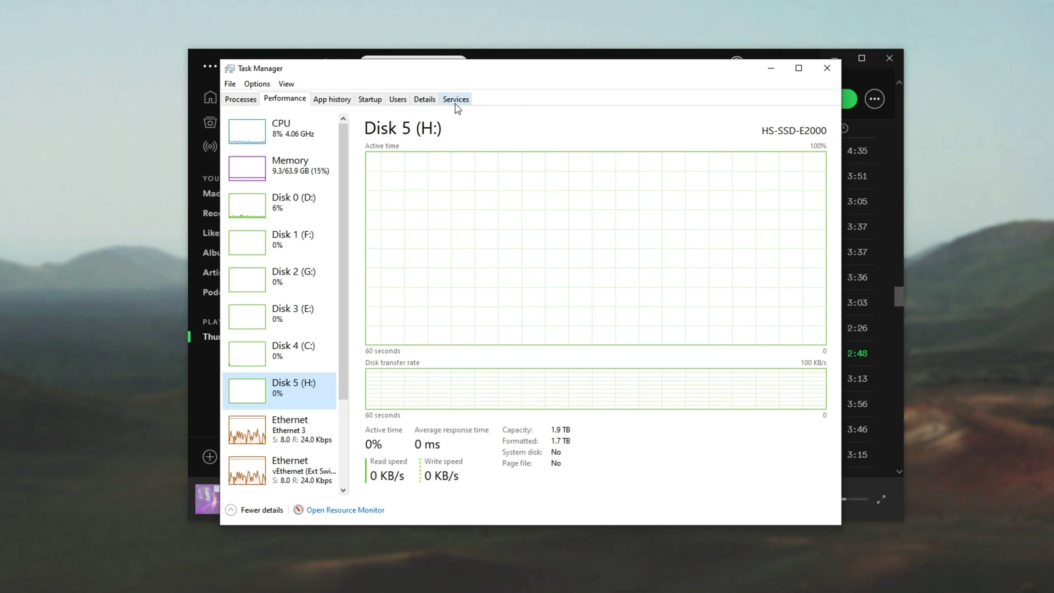
pyautogui.click(455, 100)
pyautogui.scroll(-20, 412, 255)
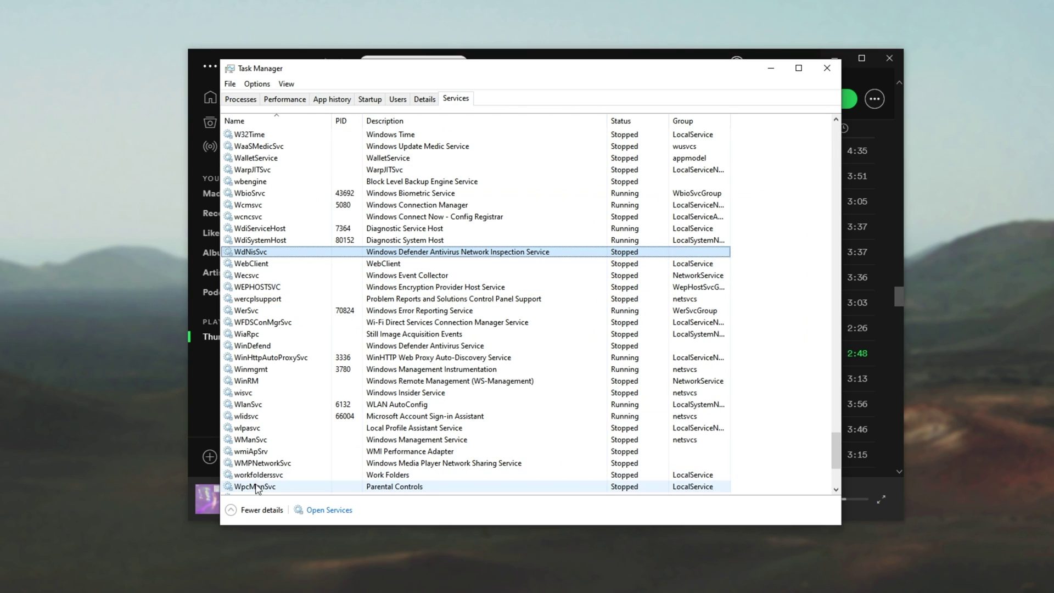
# Confirm WMPNetworkSvc is stopped without changing it, then close Task Manager
pyautogui.click(243, 463)
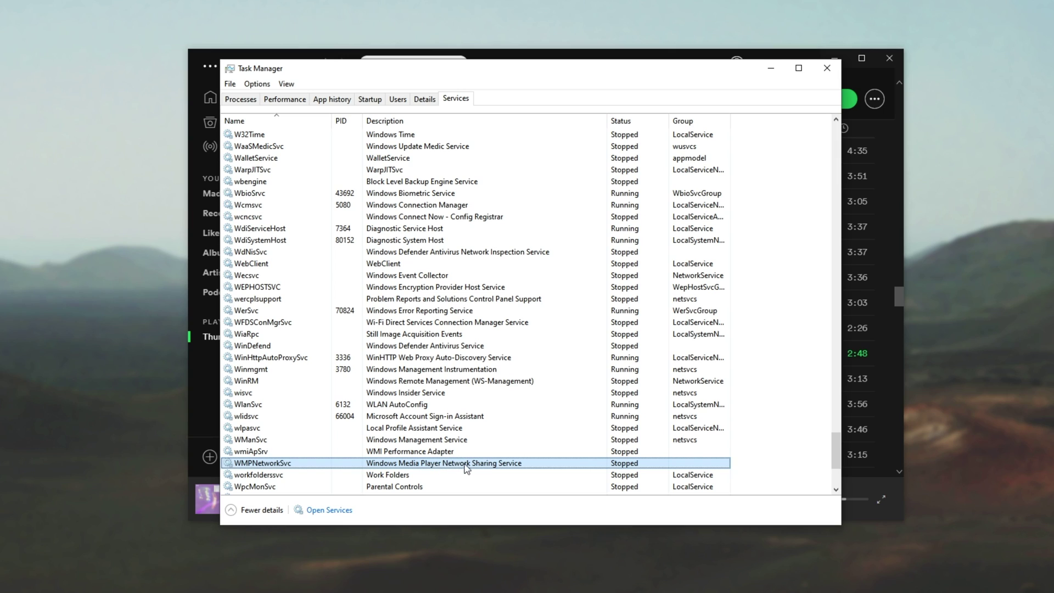
pyautogui.rightClick(537, 463)
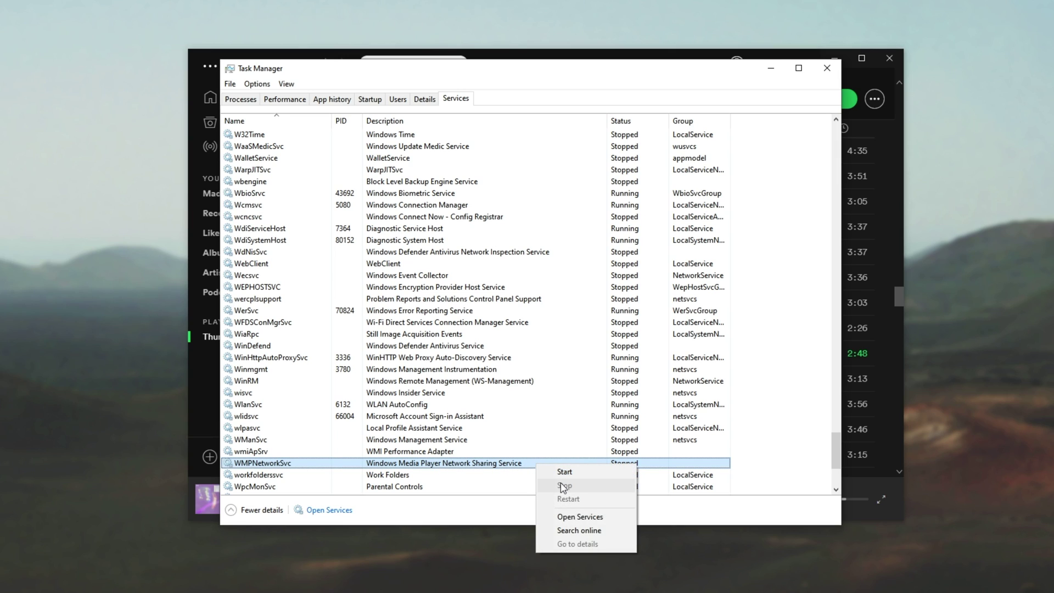
pyautogui.click(684, 465)
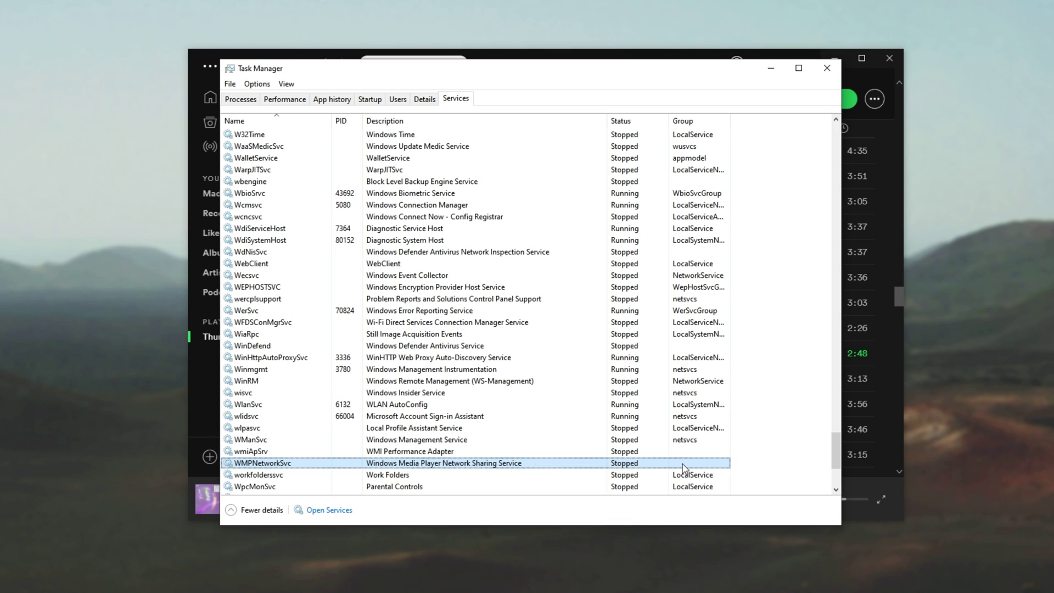
pyautogui.click(827, 69)
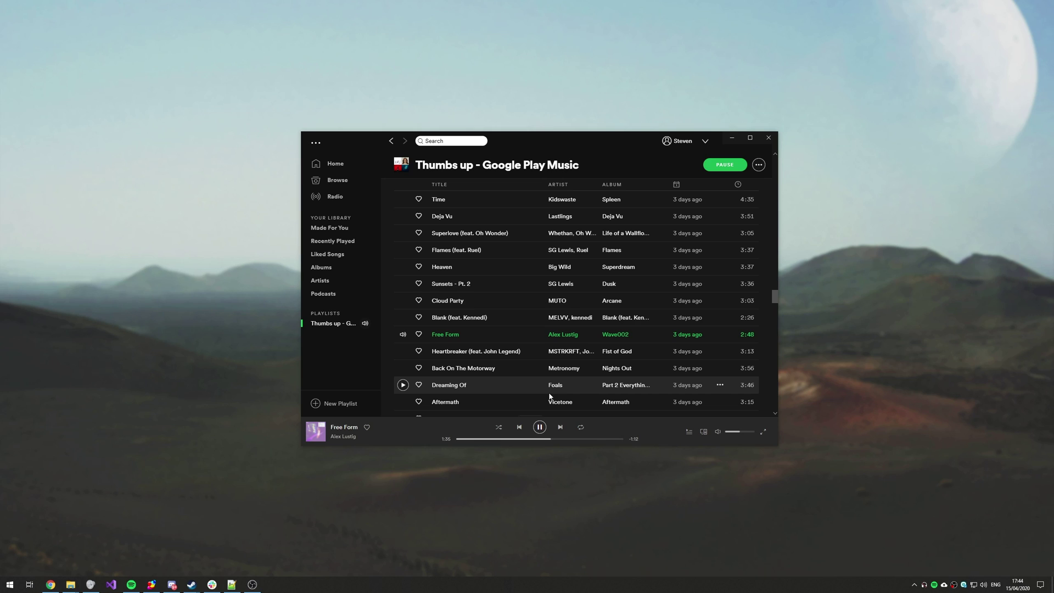
# Open the full Services console with services.msc and from Task Manager's Services list
pyautogui.press('super+r')
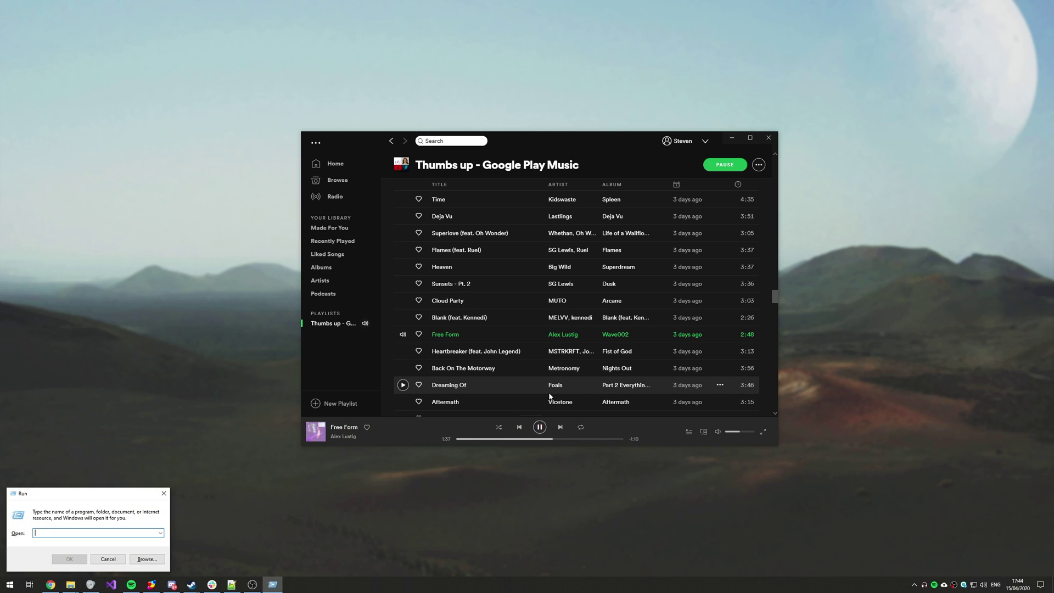
pyautogui.write('services.msc')
pyautogui.press('Return')
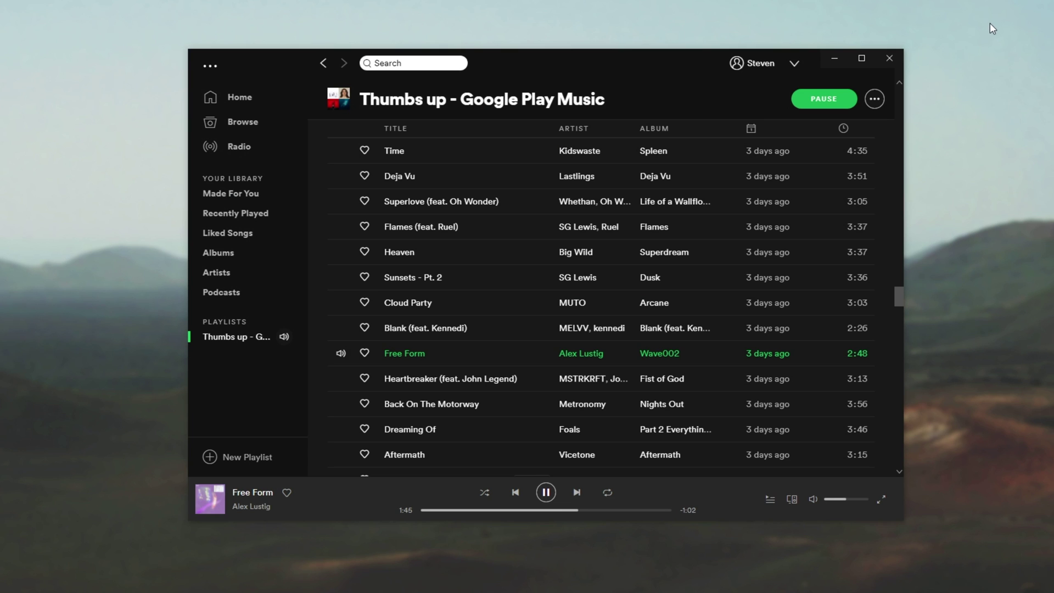
pyautogui.hotkey('ctrl', 'shift', 'Escape')
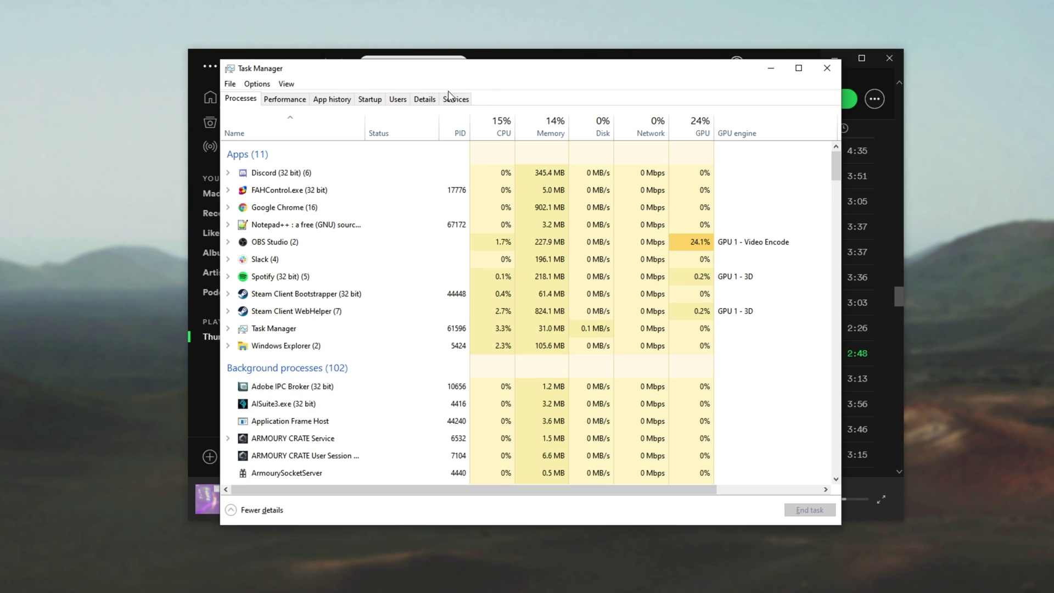
pyautogui.click(452, 99)
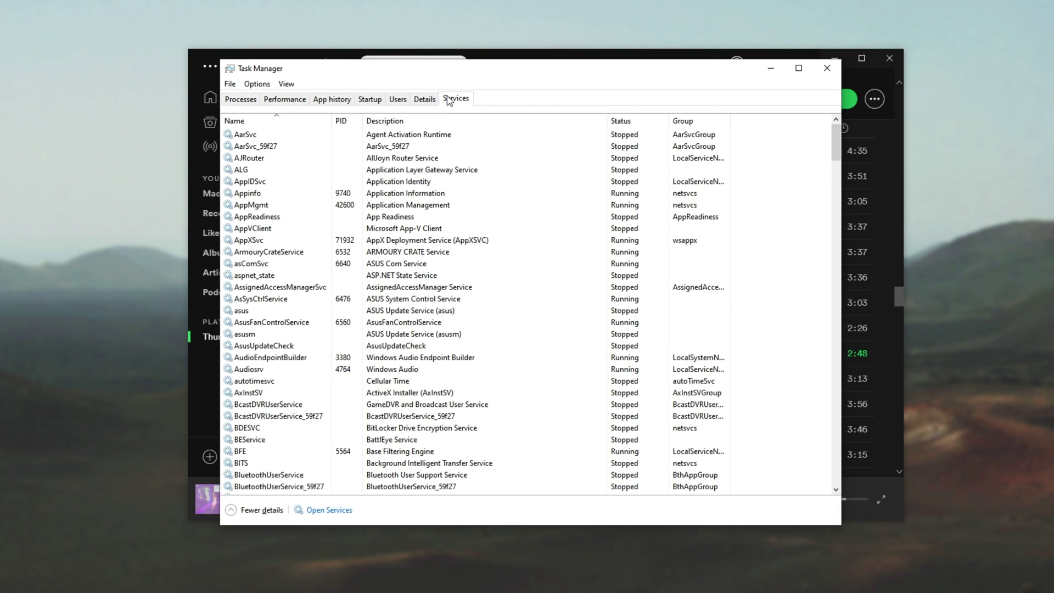
pyautogui.click(327, 512)
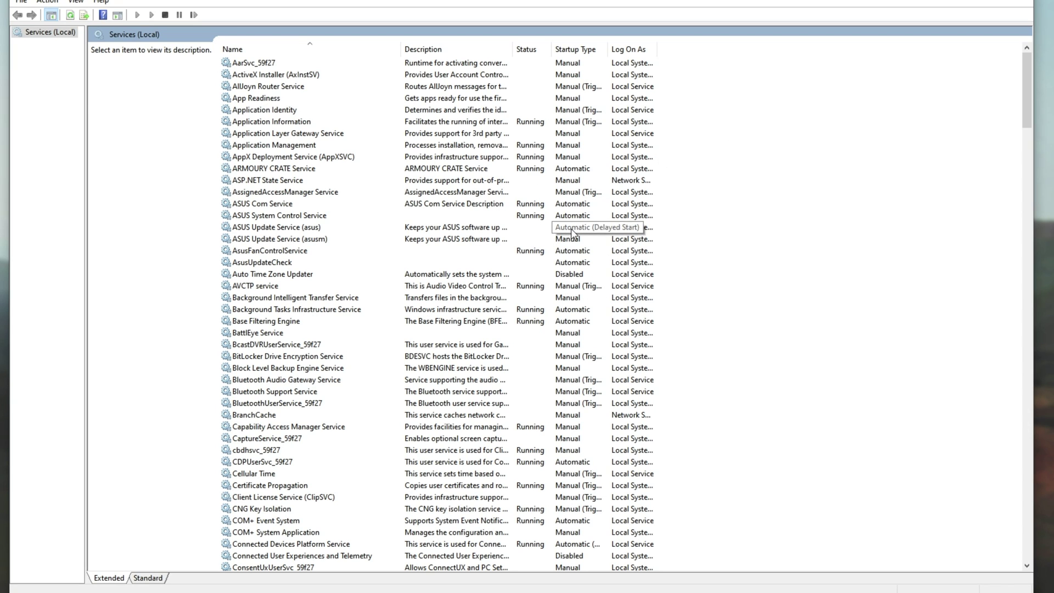
pyautogui.write('hu')
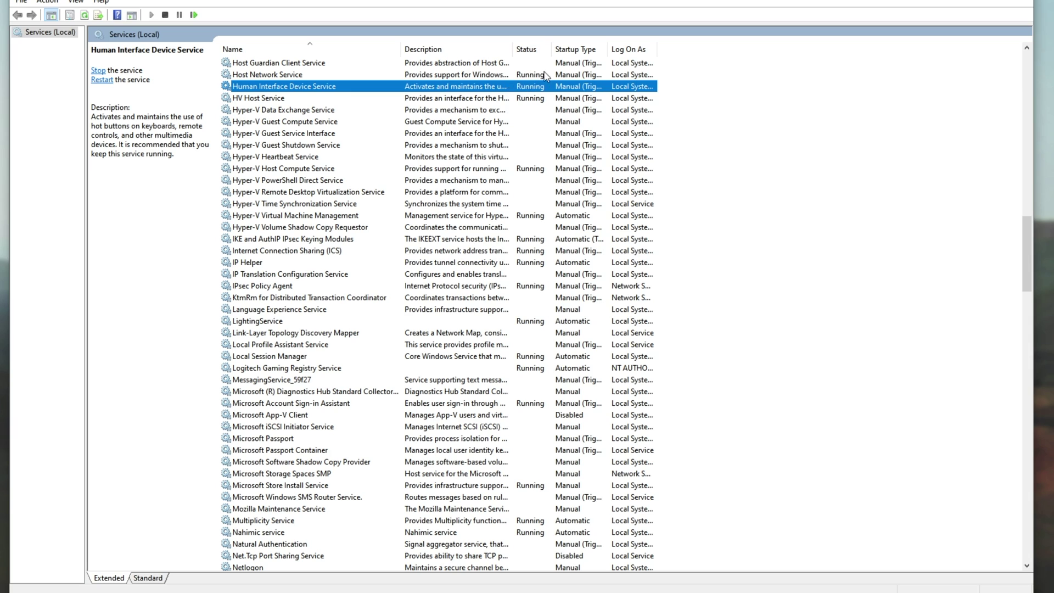
# Restart the Human Interface Device Service and check it still shows Running
pyautogui.rightClick(393, 87)
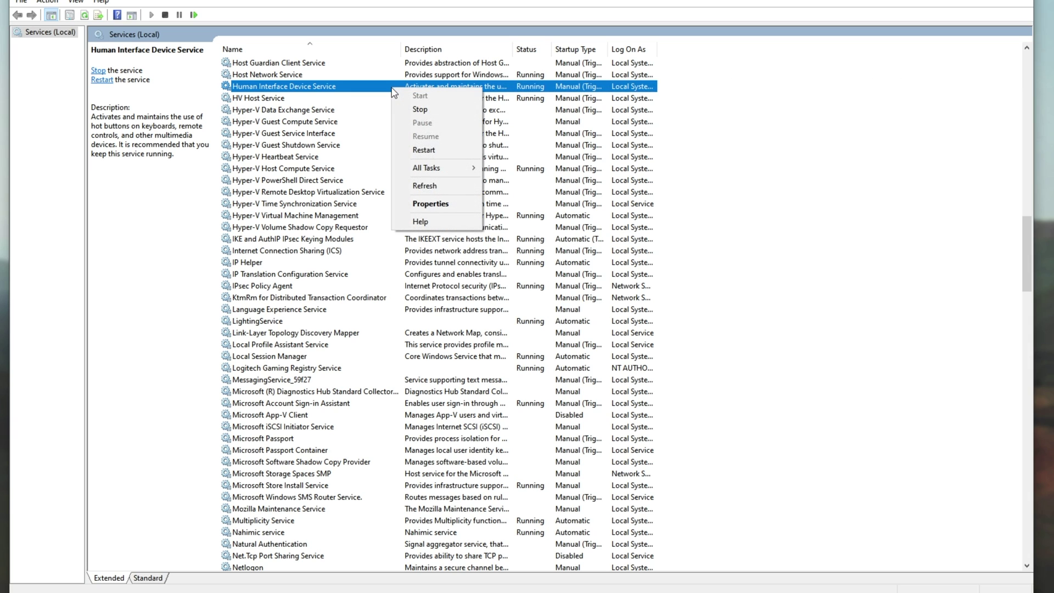
pyautogui.click(440, 153)
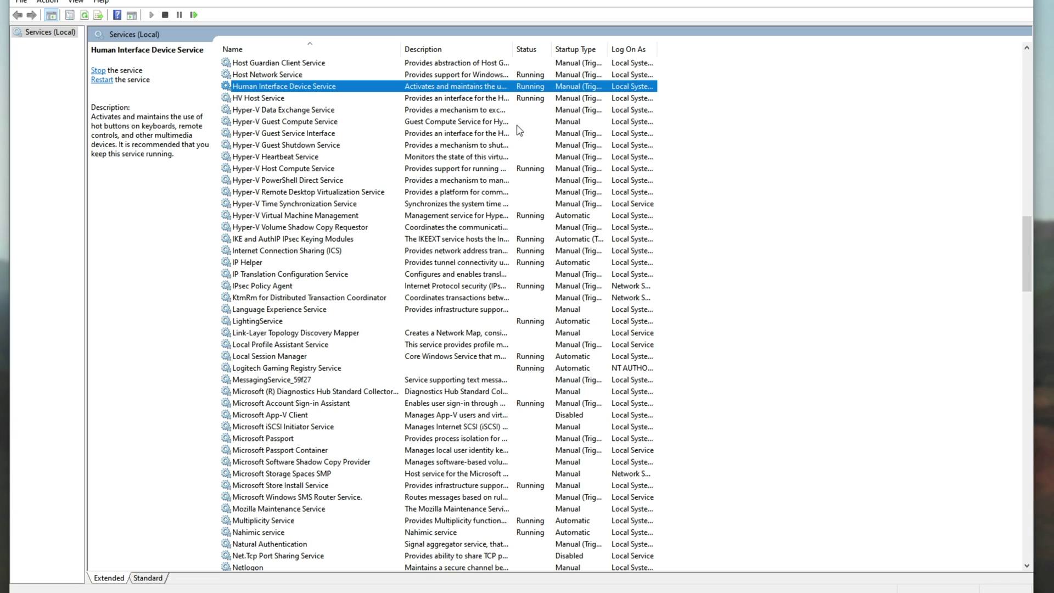
pyautogui.rightClick(420, 85)
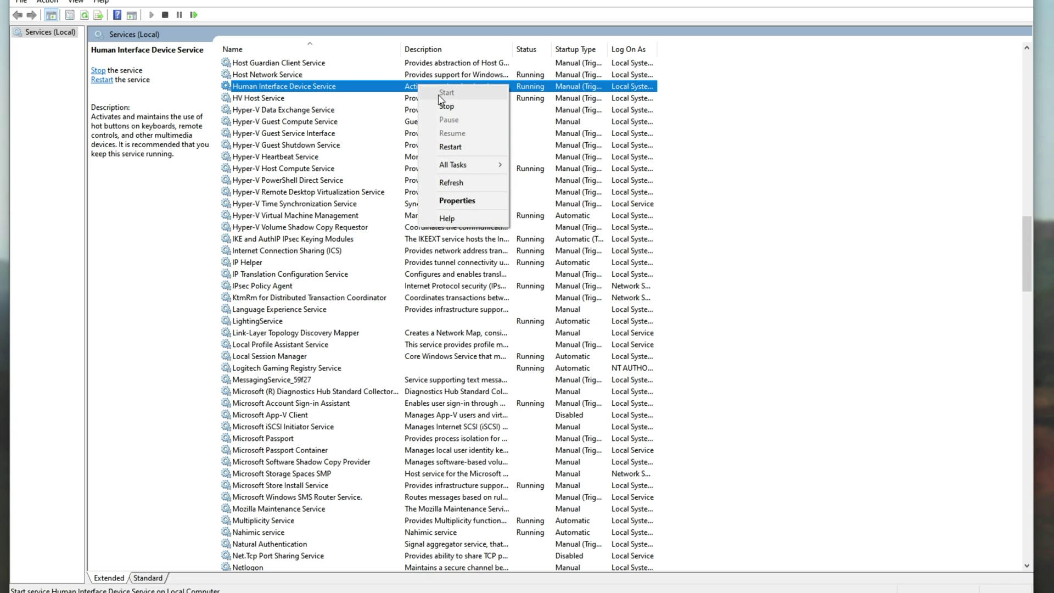
pyautogui.click(374, 91)
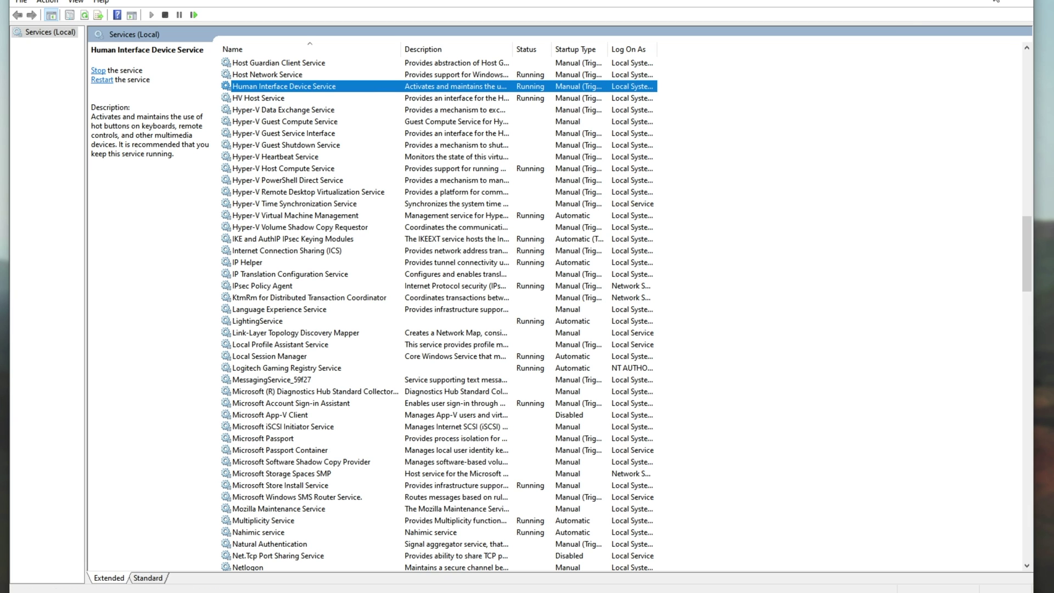
# Close the Services console and Task Manager, returning to Spotify playing Heartbreaker
pyautogui.click(967, 23)
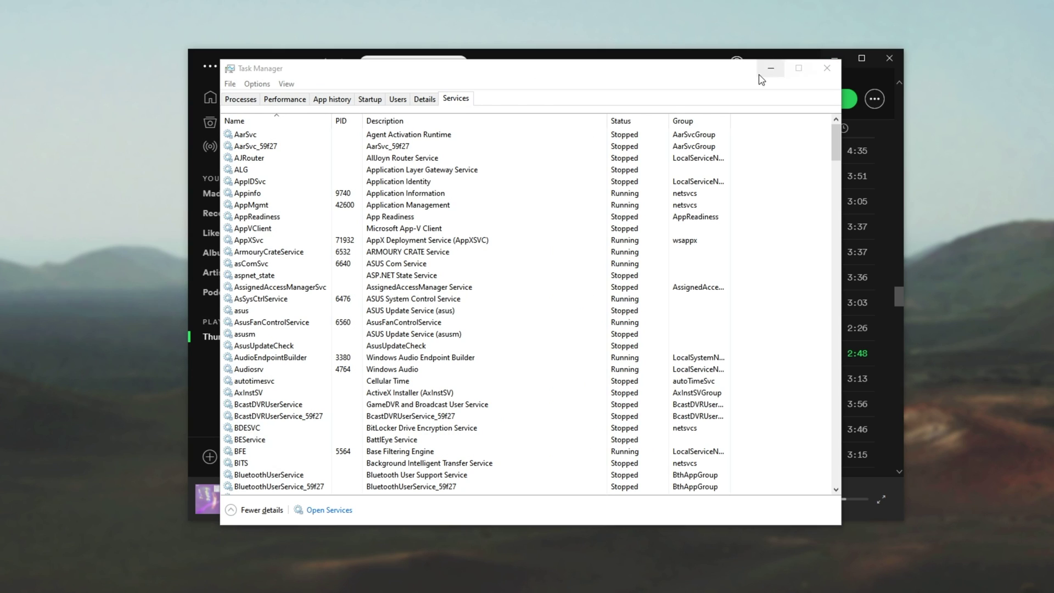
pyautogui.click(832, 71)
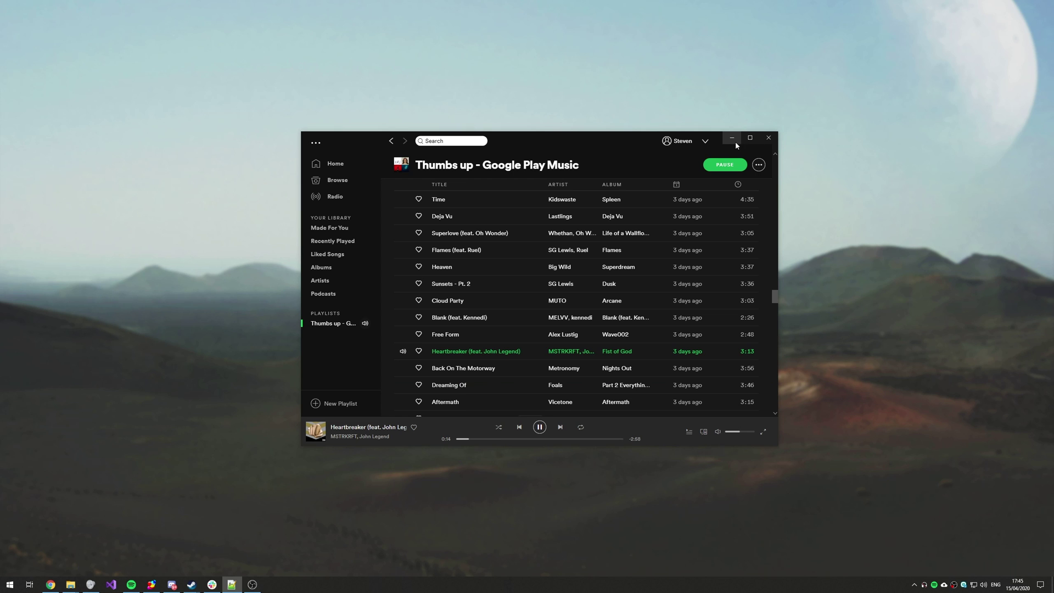
pyautogui.click(731, 138)
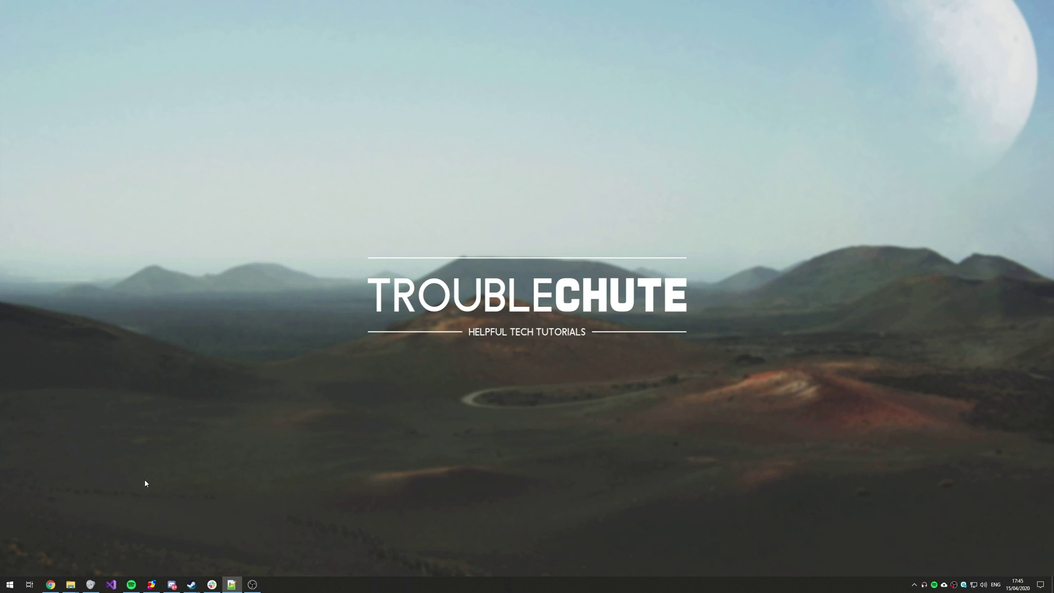